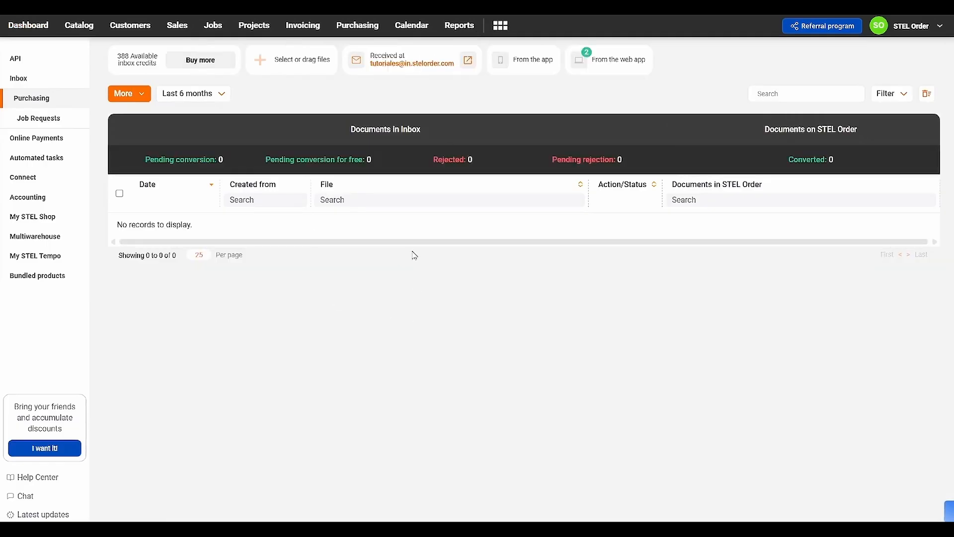
# Open the Inbox email address settings for purchases, review the address and its enabled option, and close the dialog.
pyautogui.click(468, 59)
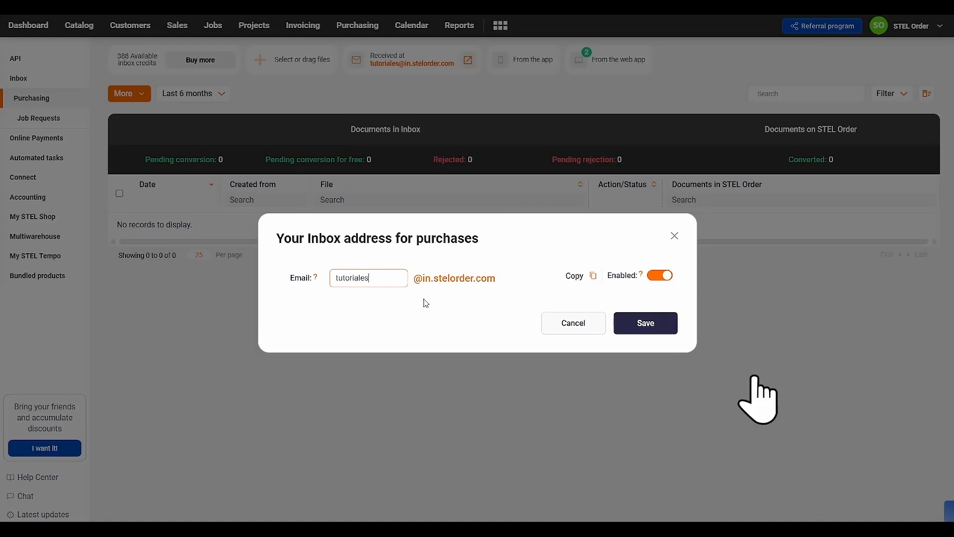
pyautogui.click(675, 328)
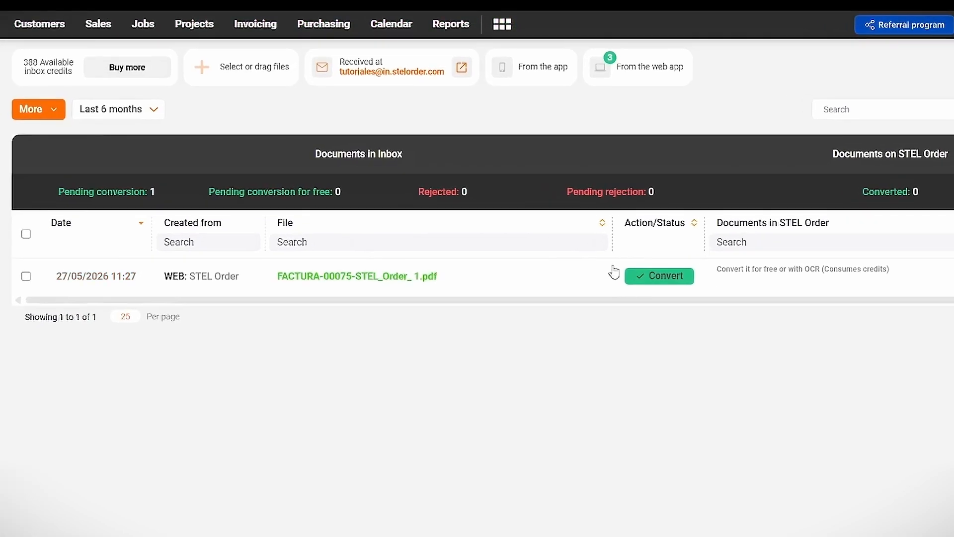
# Convert the inbox document FACTURA-00075-STEL_Order_ 1.pdf into an invoice automatically with OCR.
pyautogui.click(666, 277)
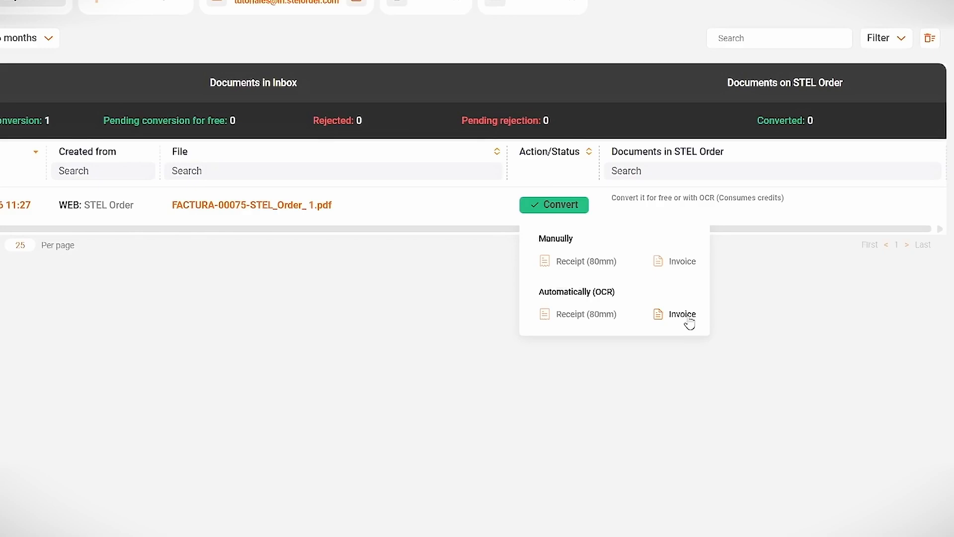
pyautogui.click(688, 317)
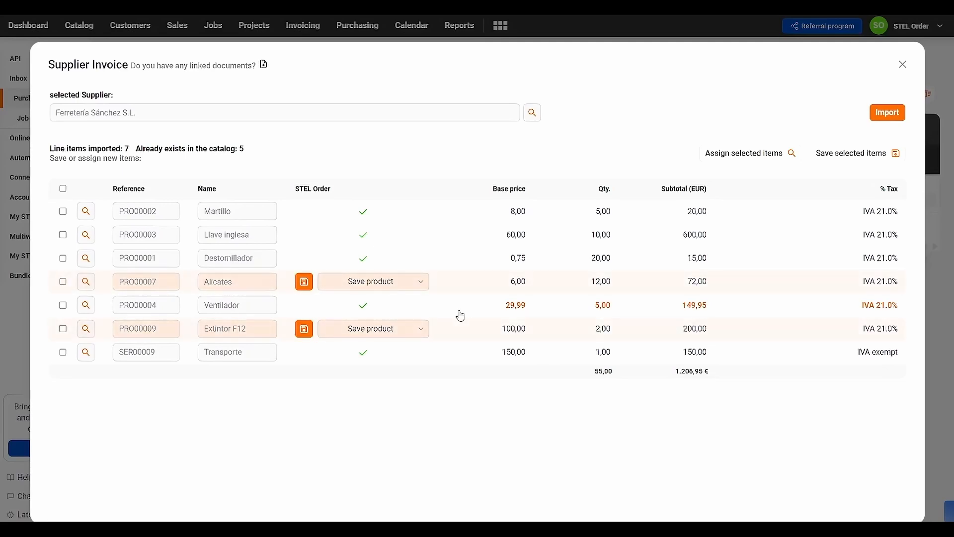
# View the list of suppliers available for the recognised invoice and close it without changing the selection.
pyautogui.moveTo(79, 121)
pyautogui.click(533, 113)
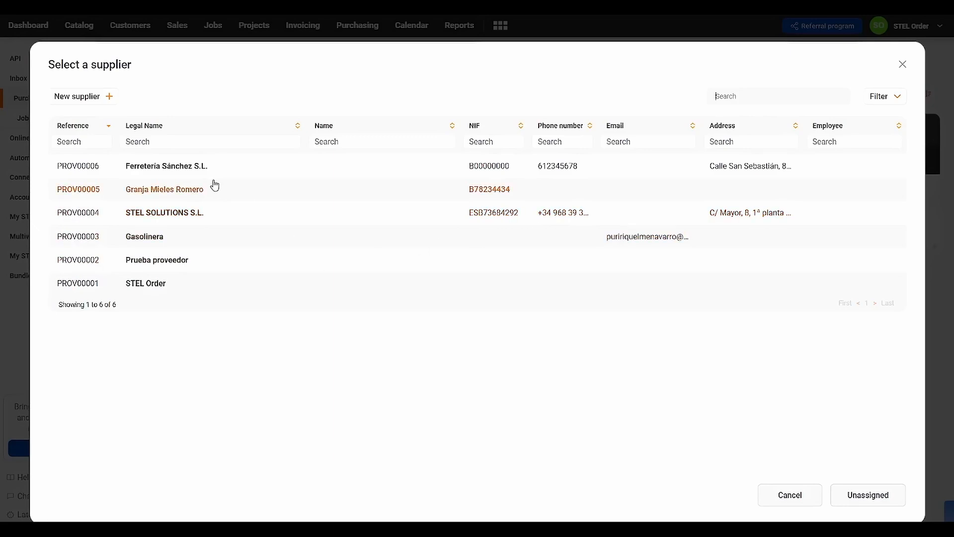
pyautogui.click(903, 65)
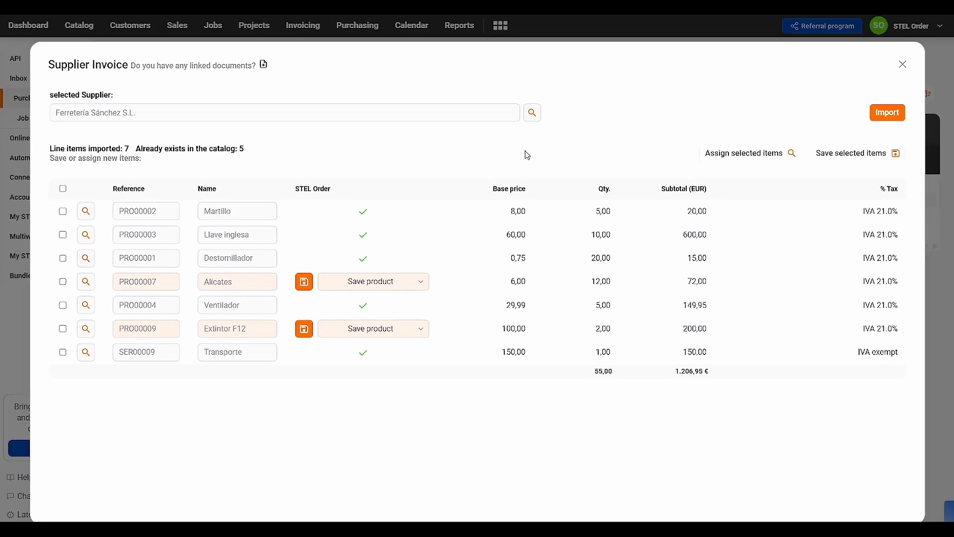
# Try selecting the Martillo, Llave inglesa and Destornillador lines and then all line items, and clear the selection.
pyautogui.click(62, 211)
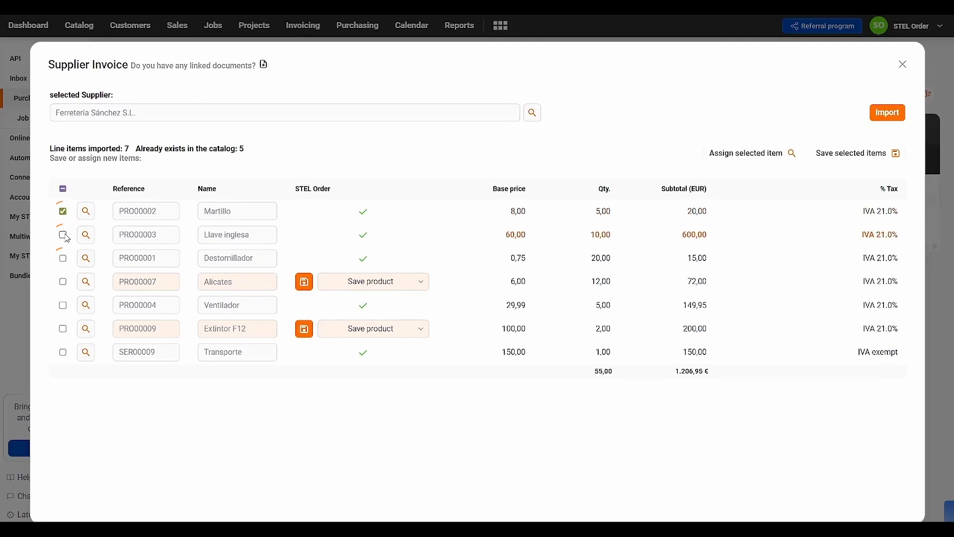
pyautogui.click(63, 234)
pyautogui.click(63, 258)
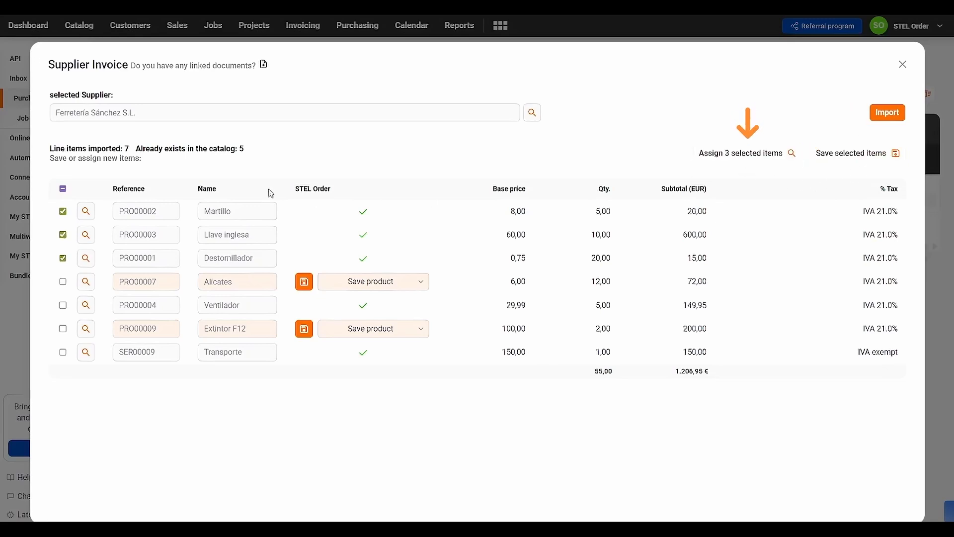
pyautogui.click(63, 189)
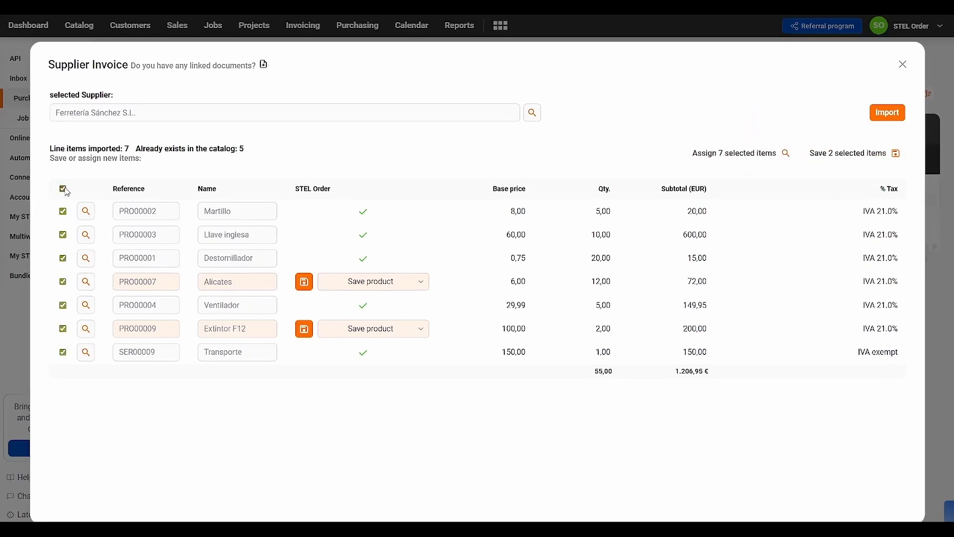
pyautogui.click(63, 189)
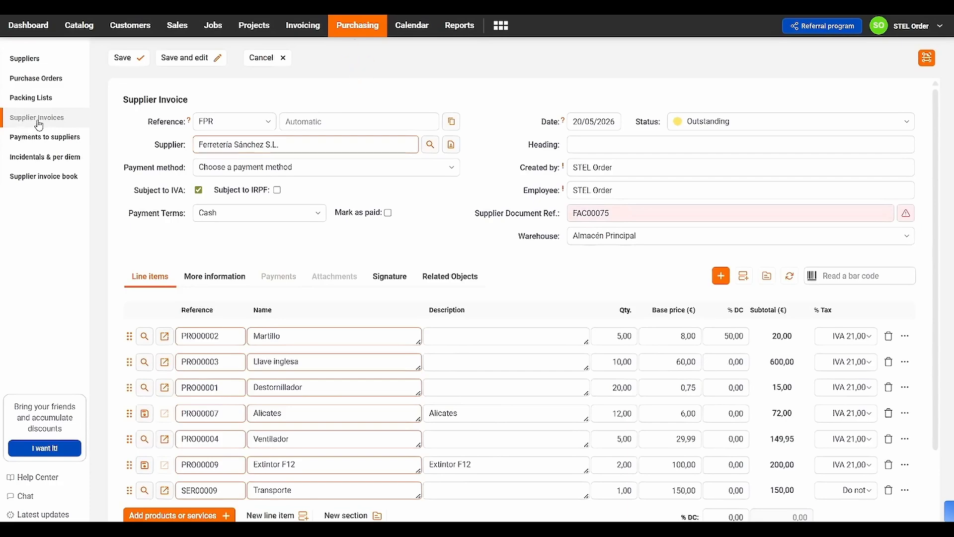
# Review and save the supplier invoice despite the detected duplicates, and dismiss the OCR rating request.
pyautogui.scroll(-3, 309, 332)
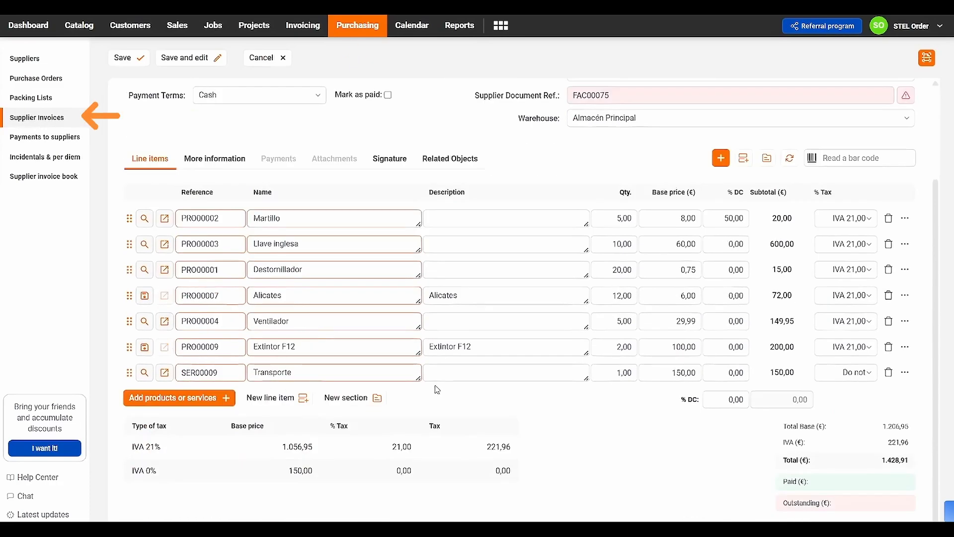
pyautogui.scroll(3, 437, 389)
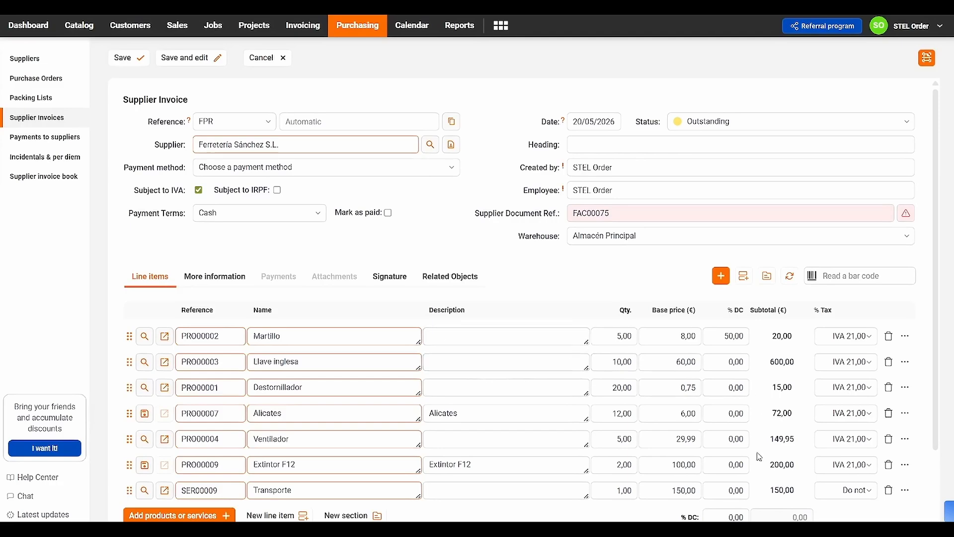
pyautogui.scroll(-3, 757, 453)
pyautogui.scroll(3, 623, 453)
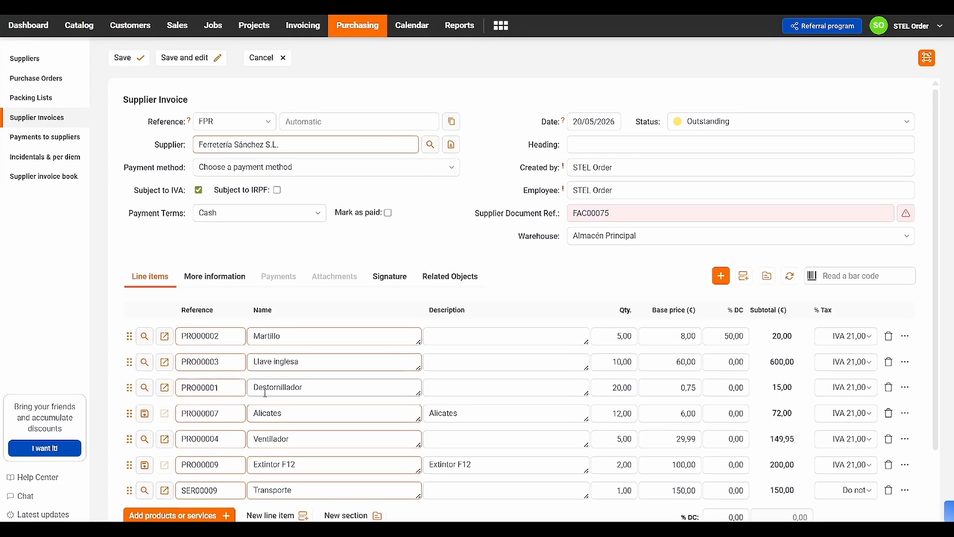
pyautogui.click(137, 61)
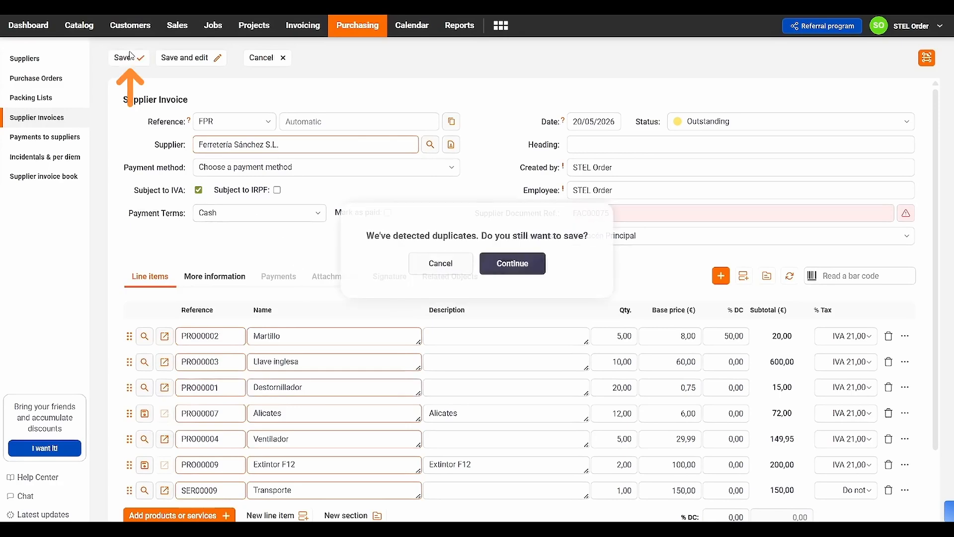
pyautogui.click(508, 265)
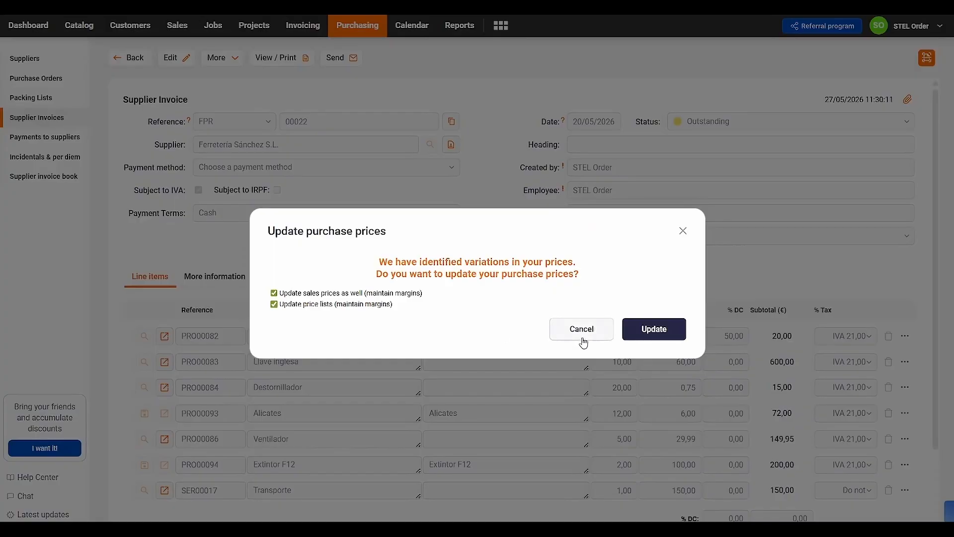
pyautogui.click(583, 340)
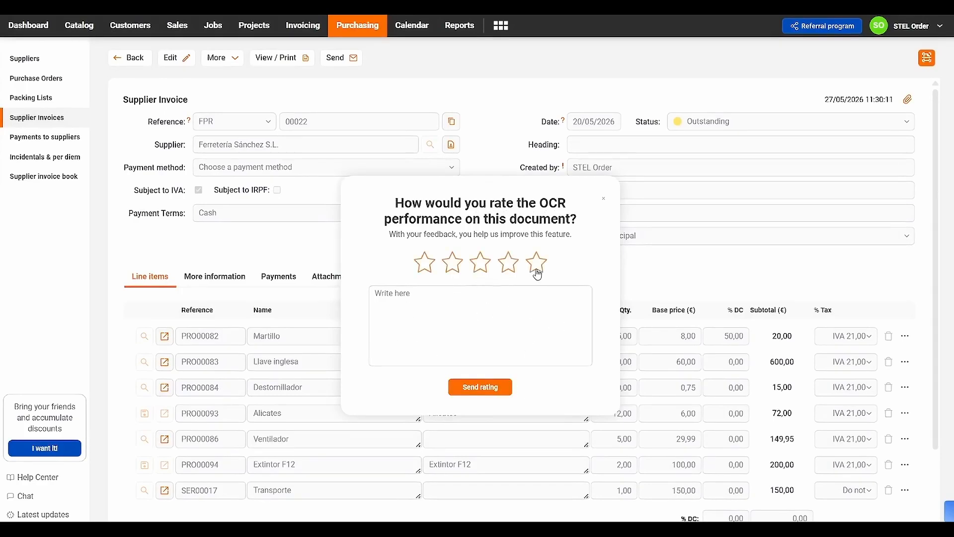
pyautogui.click(606, 200)
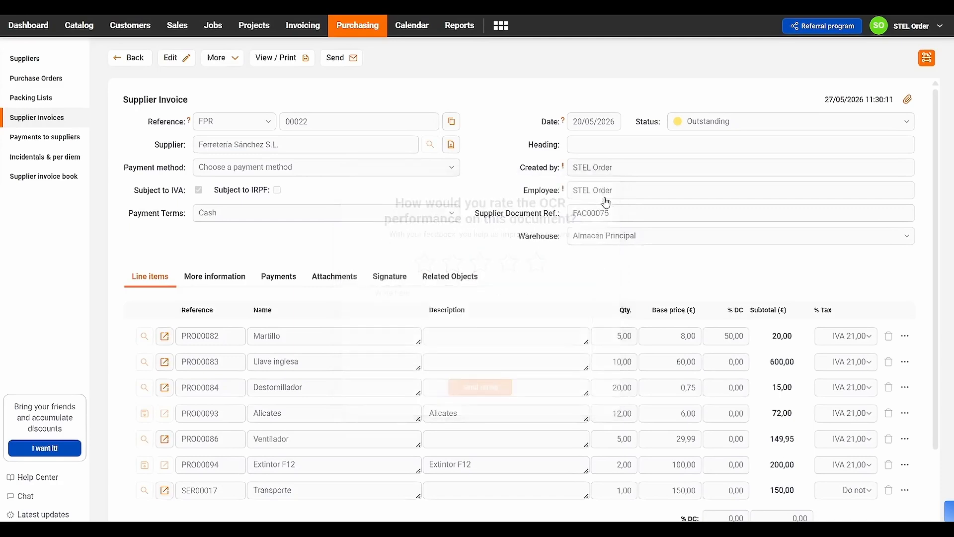
# Return to the supplier invoice list and filter it to invoices created from OCR.
pyautogui.click(129, 58)
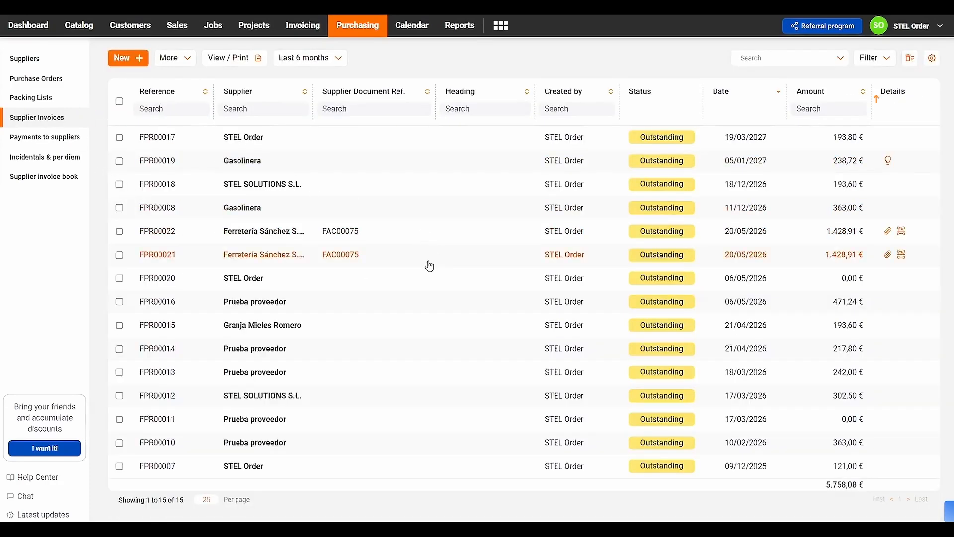
pyautogui.click(869, 59)
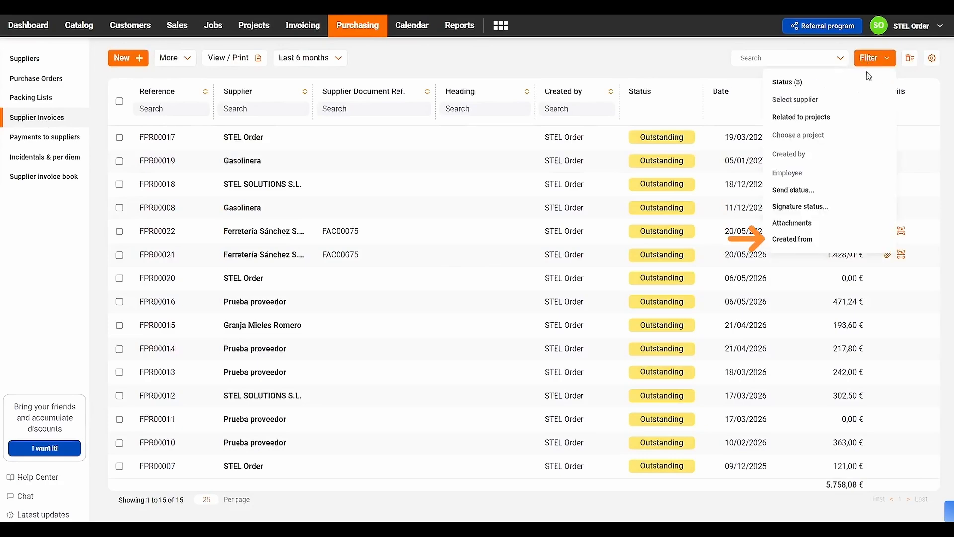
pyautogui.click(793, 239)
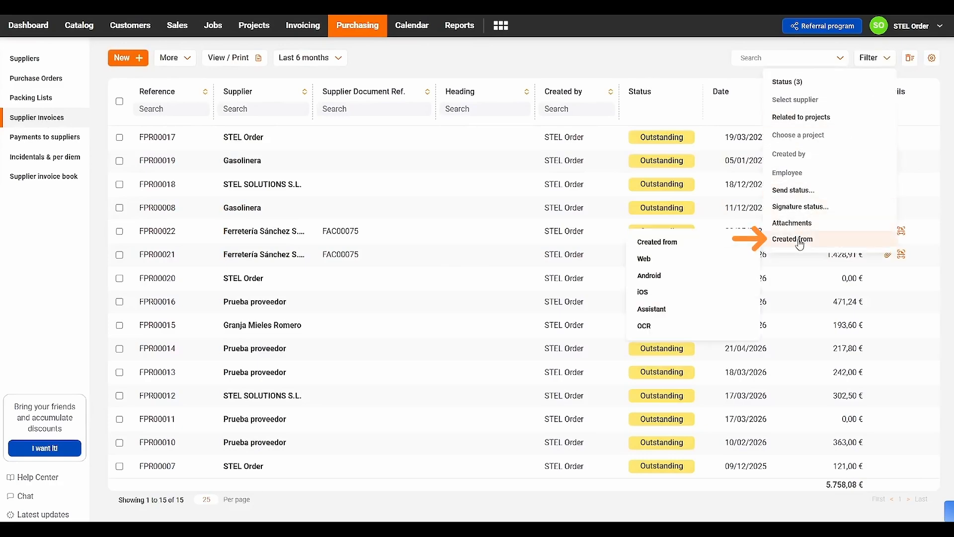
pyautogui.click(658, 326)
pyautogui.click(384, 208)
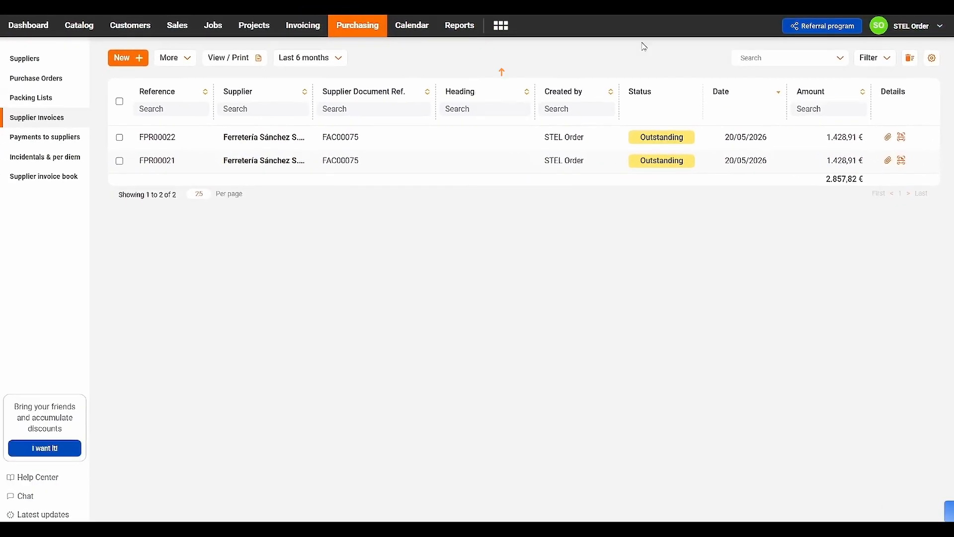
# Go back to the purchasing Inbox and check the conversion status of FACTURA-00075-STEL_Order_ 1.pdf.
pyautogui.click(500, 25)
pyautogui.click(495, 95)
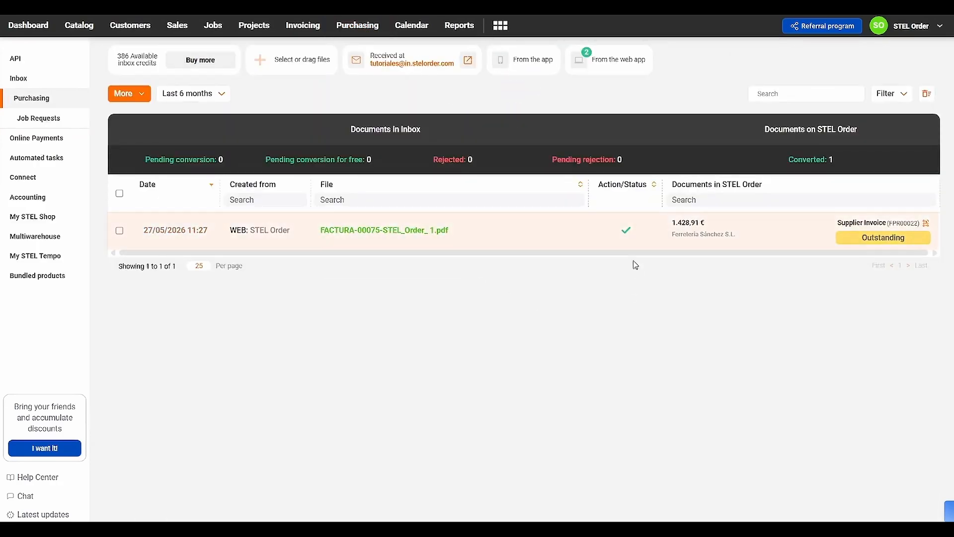
pyautogui.click(626, 231)
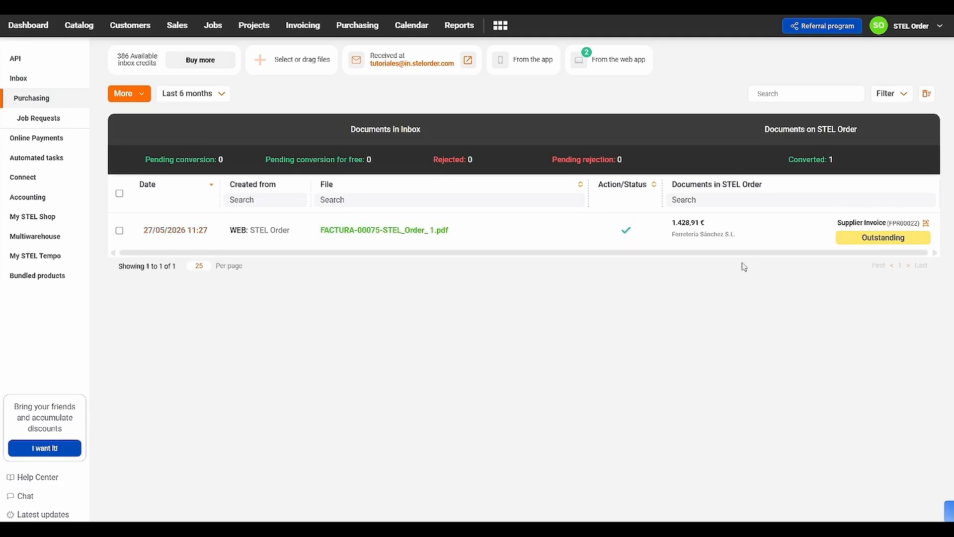
# Examine the Inbox's date range choices and document status filter options, leaving both unchanged.
pyautogui.click(193, 94)
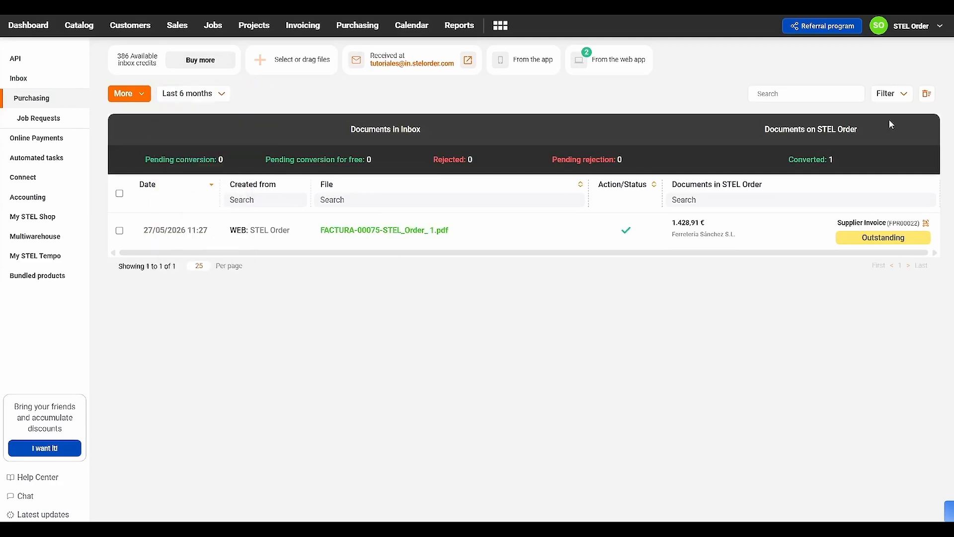
pyautogui.click(891, 93)
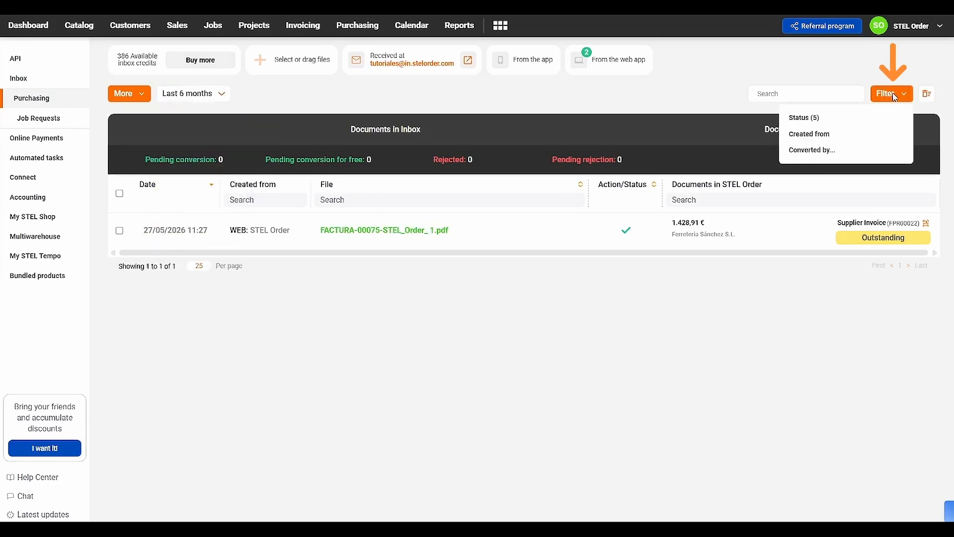
pyautogui.click(840, 125)
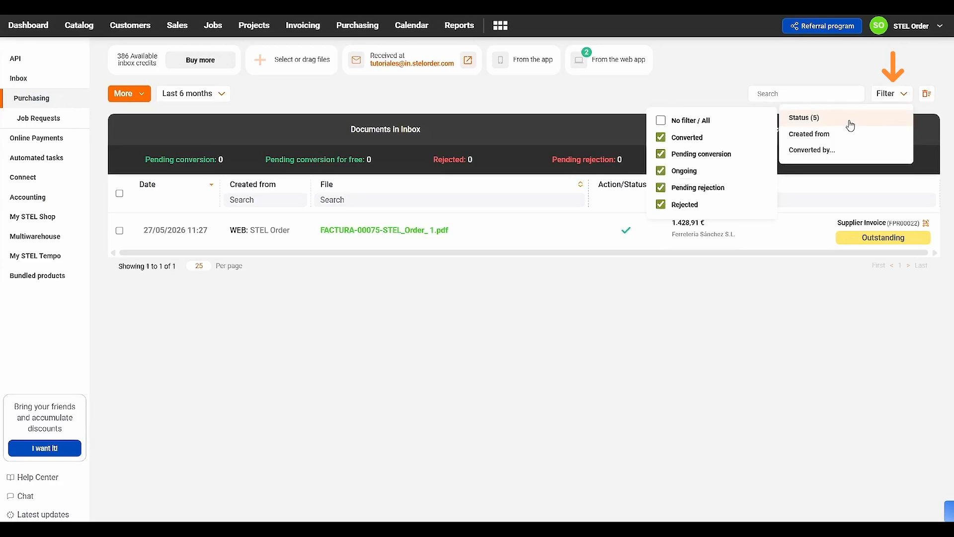
pyautogui.click(706, 91)
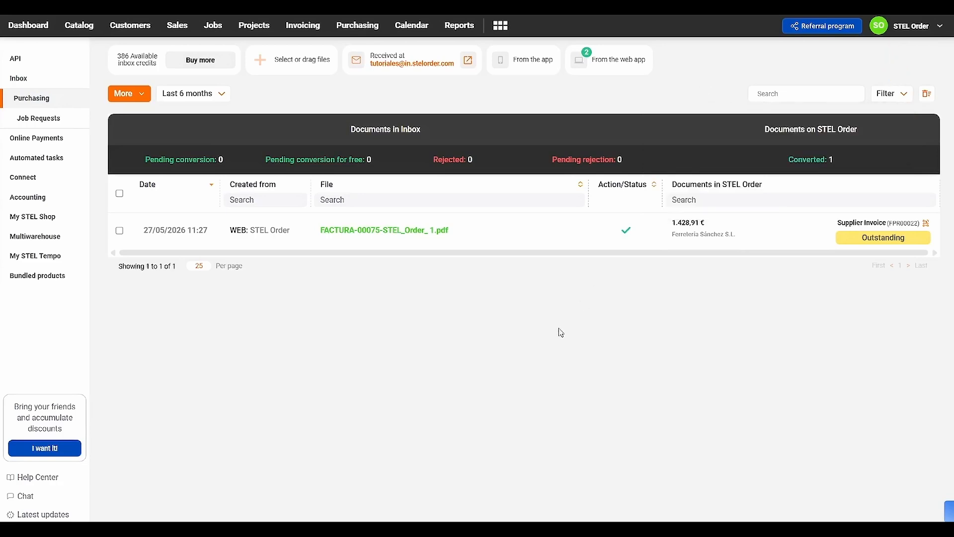